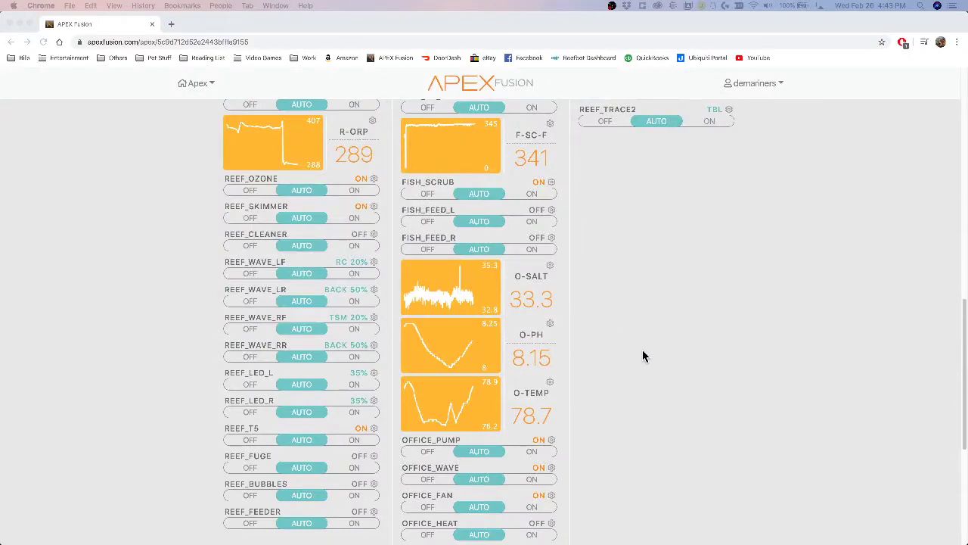
- Open the configuration of the Reef-WXM wireless expansion module and try out its Attach operation
{"action": "scroll", "coordinate": [643, 355], "scroll_direction": "up", "scroll_amount": 10}
{"action": "left_click", "coordinate": [416, 121]}
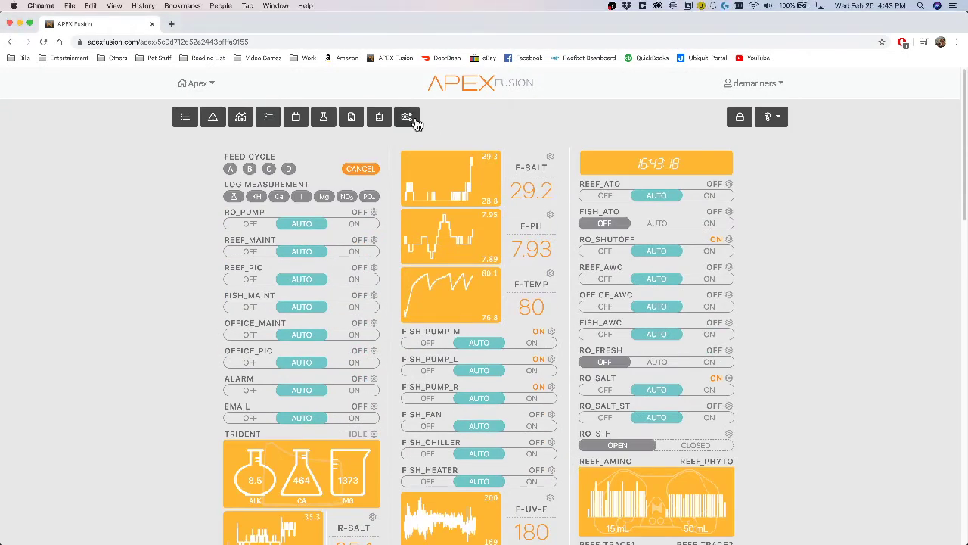
{"action": "left_click", "coordinate": [415, 121]}
{"action": "left_click", "coordinate": [212, 140]}
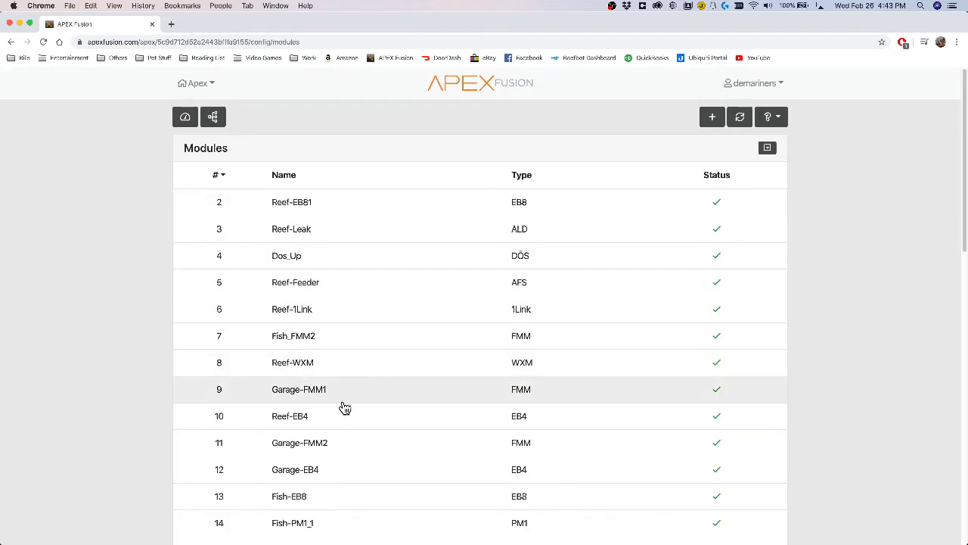
{"action": "scroll", "coordinate": [348, 327], "scroll_direction": "down", "scroll_amount": 3}
{"action": "left_click", "coordinate": [306, 259]}
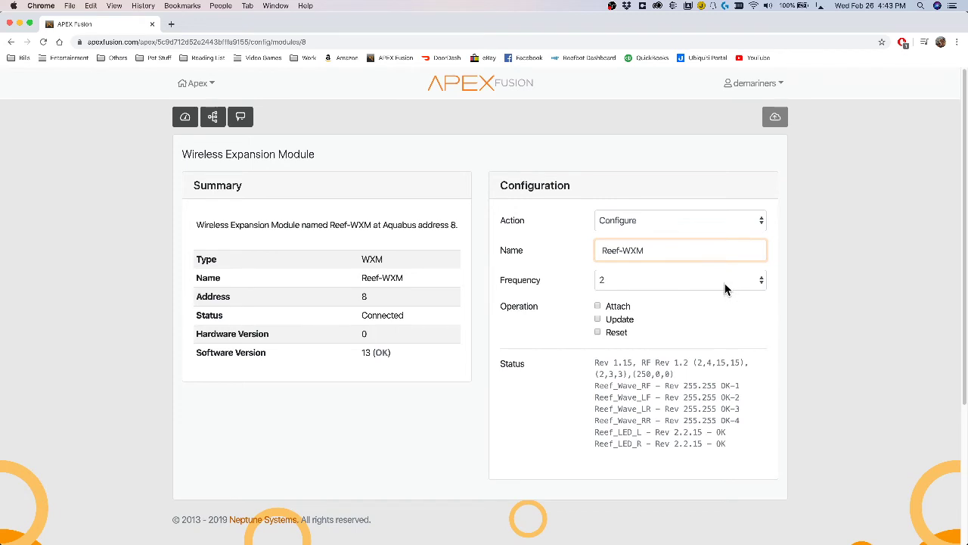
{"action": "left_click", "coordinate": [605, 306]}
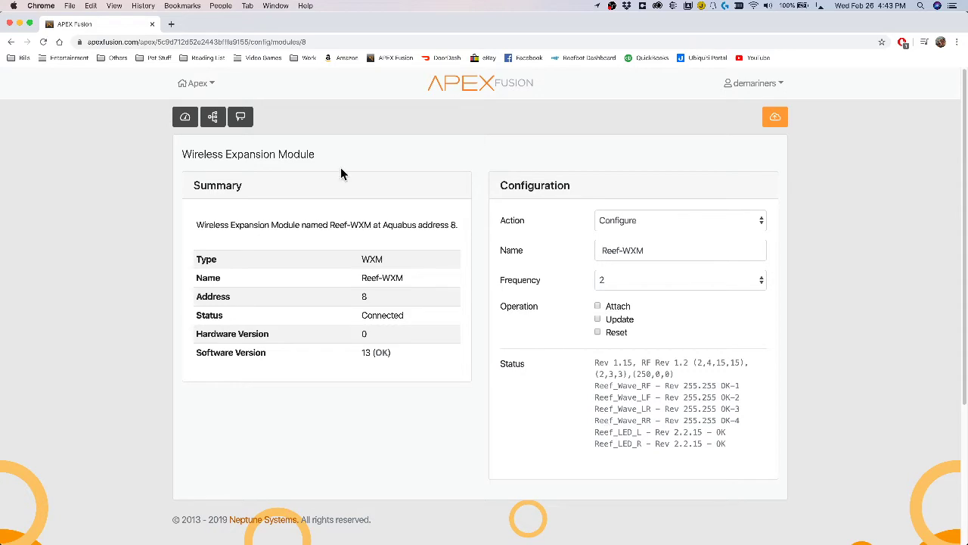
- Open the Reef_LED_L output from the dashboard and review its lighting schedule and spectrum
{"action": "left_click", "coordinate": [186, 118]}
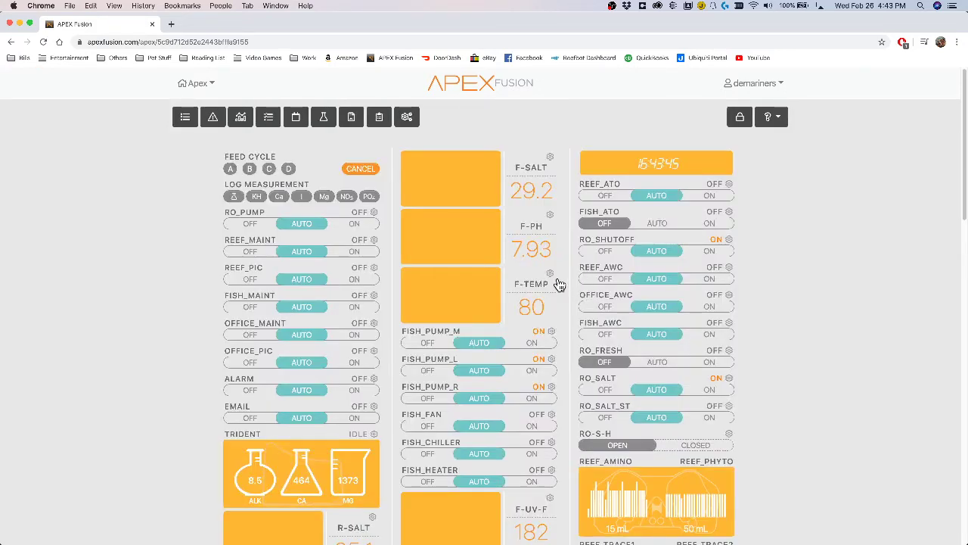
{"action": "scroll", "coordinate": [536, 283], "scroll_direction": "down", "scroll_amount": 15}
{"action": "scroll", "coordinate": [114, 324], "scroll_direction": "up", "scroll_amount": 3}
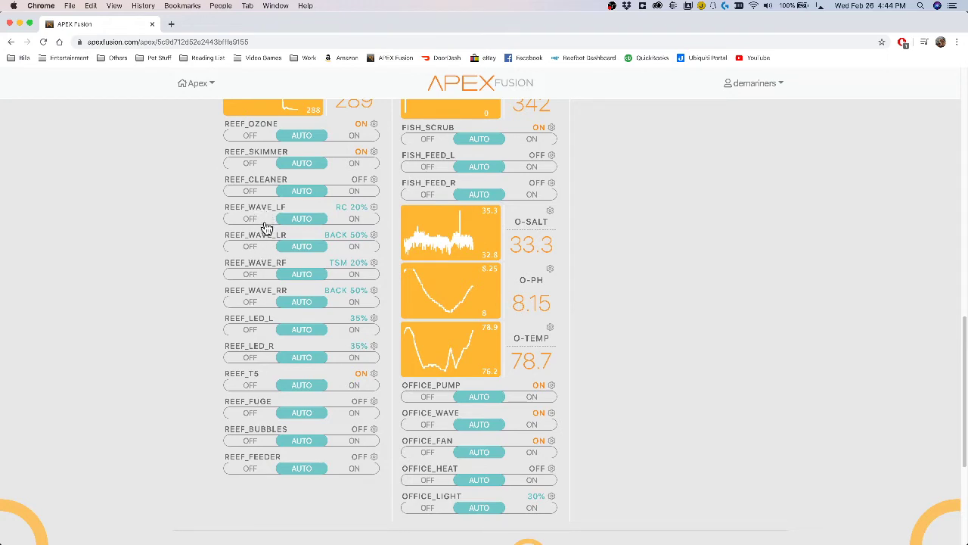
{"action": "left_click", "coordinate": [373, 321]}
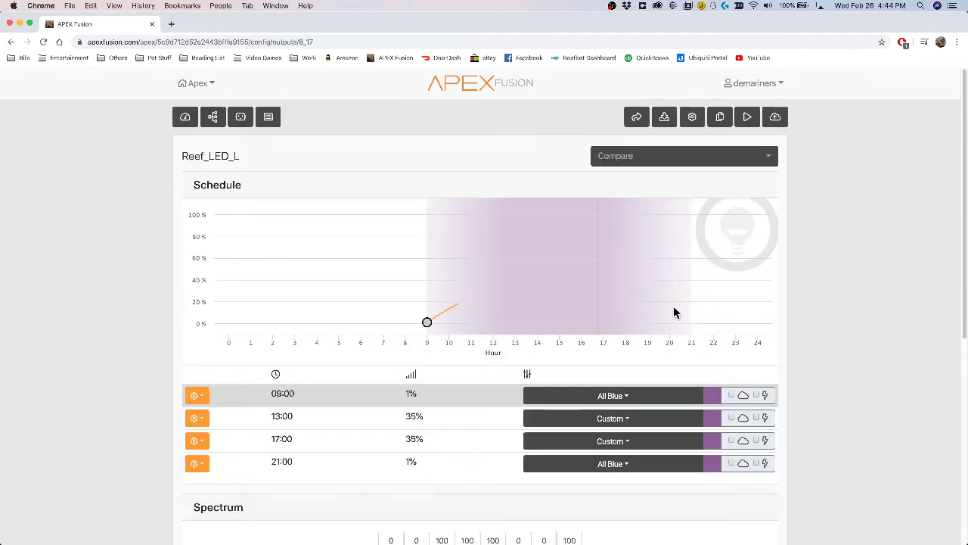
{"action": "scroll", "coordinate": [793, 350], "scroll_direction": "down", "scroll_amount": 4}
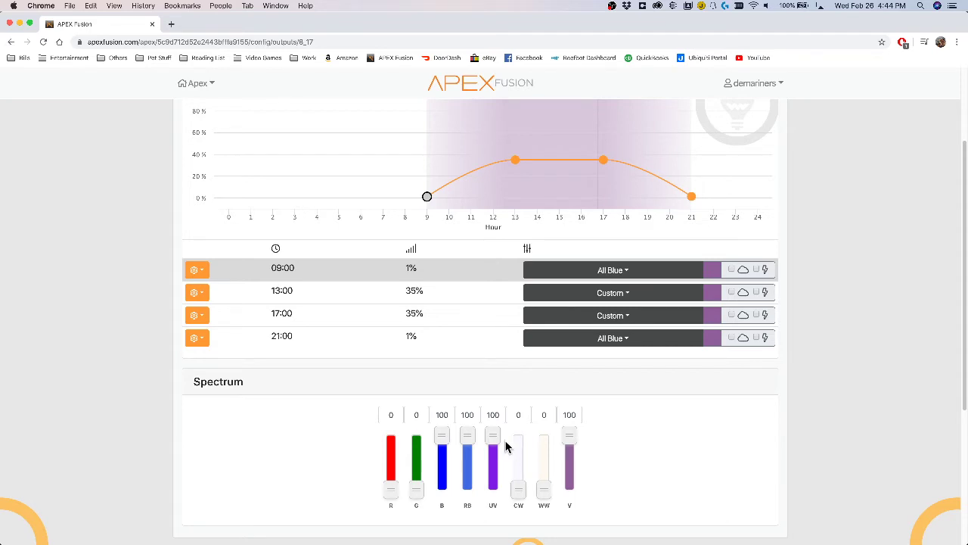
{"action": "scroll", "coordinate": [400, 409], "scroll_direction": "up", "scroll_amount": 1}
{"action": "scroll", "coordinate": [401, 408], "scroll_direction": "up", "scroll_amount": 2}
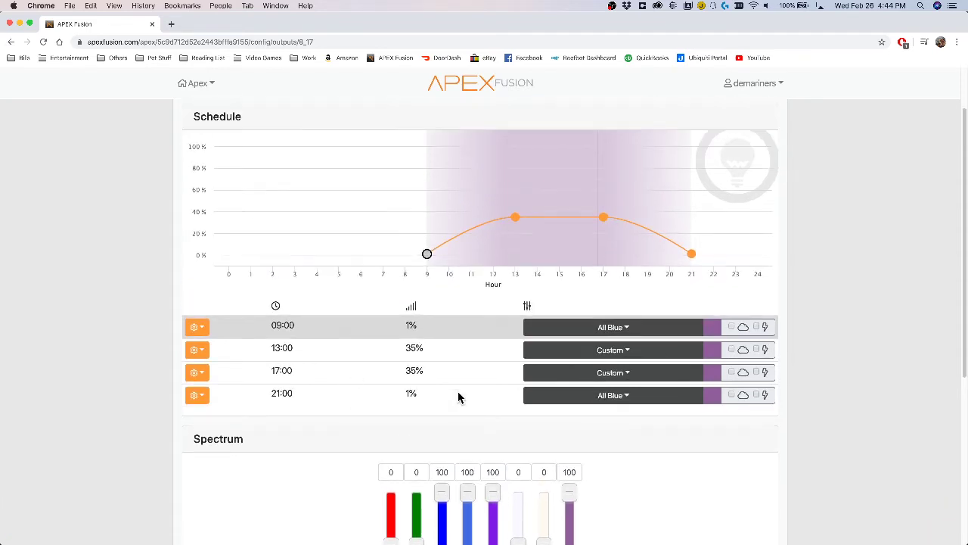
- Set the power of the 09:00 control point in the Reef_LED_L schedule to 50%
{"action": "left_click", "coordinate": [200, 330]}
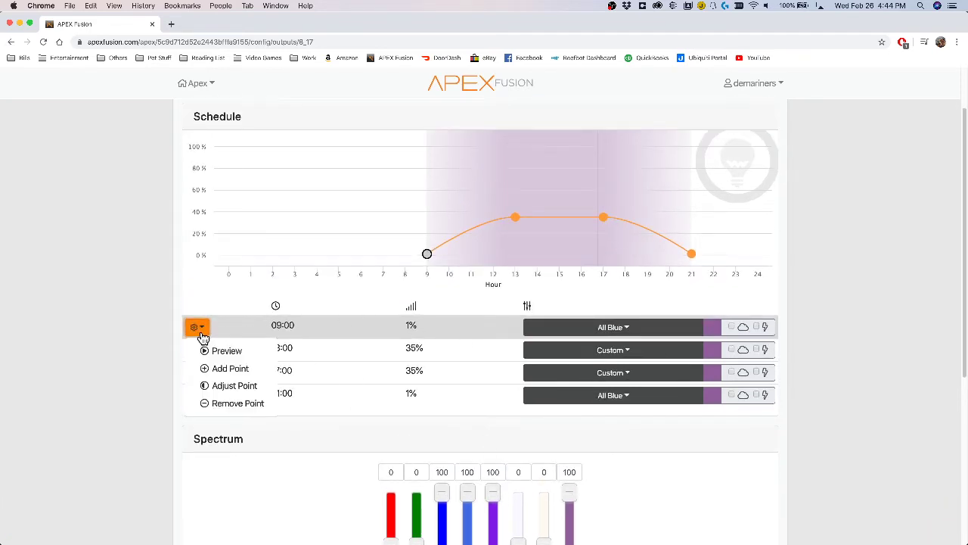
{"action": "left_click", "coordinate": [234, 387]}
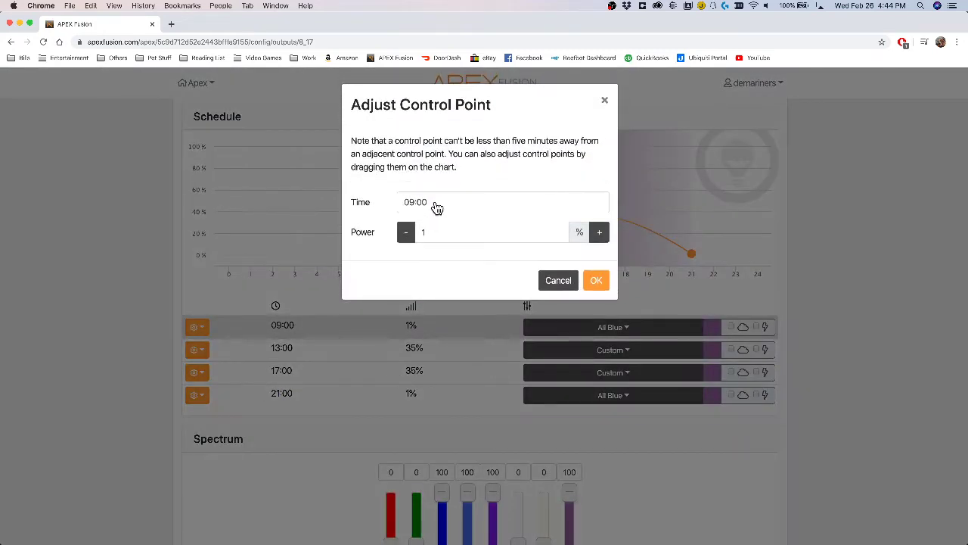
{"action": "left_click", "coordinate": [406, 232]}
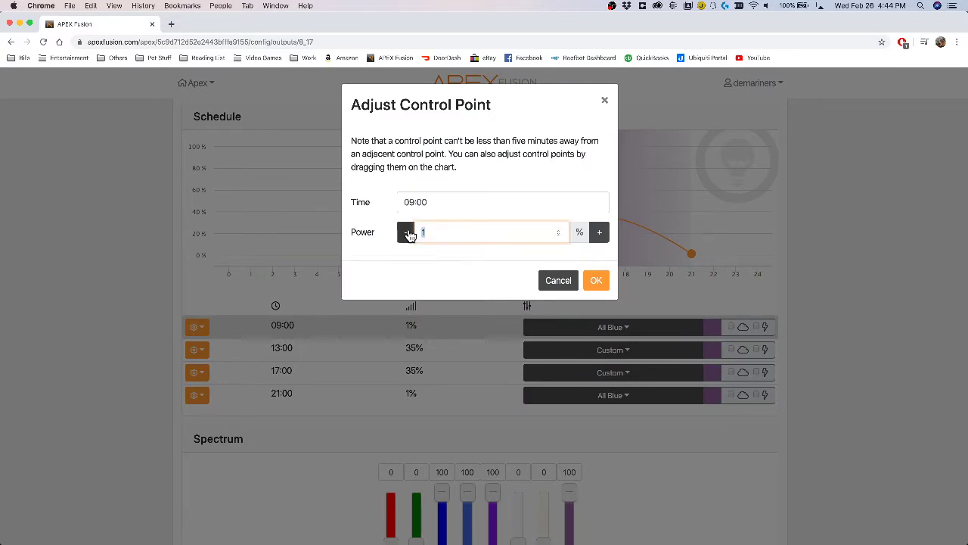
{"action": "type", "text": "50"}
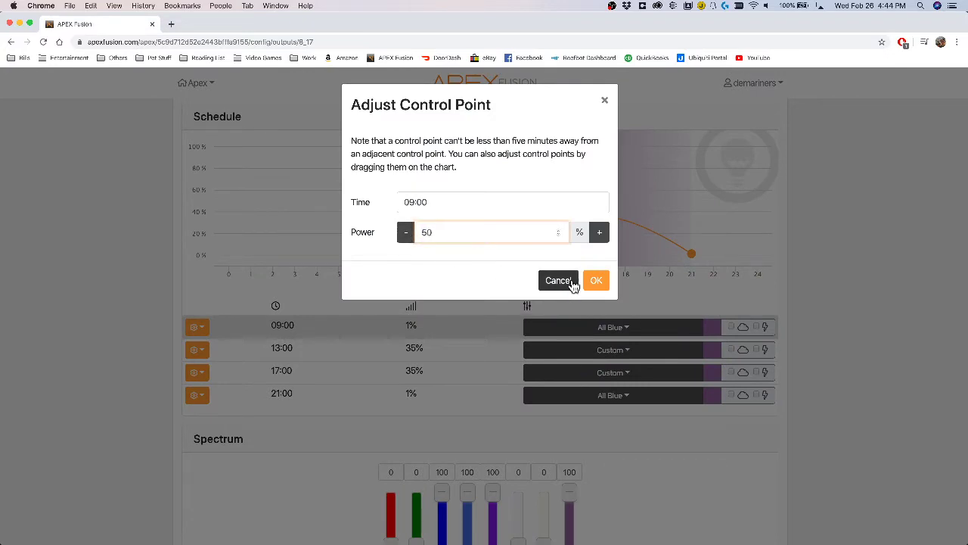
{"action": "left_click", "coordinate": [596, 281]}
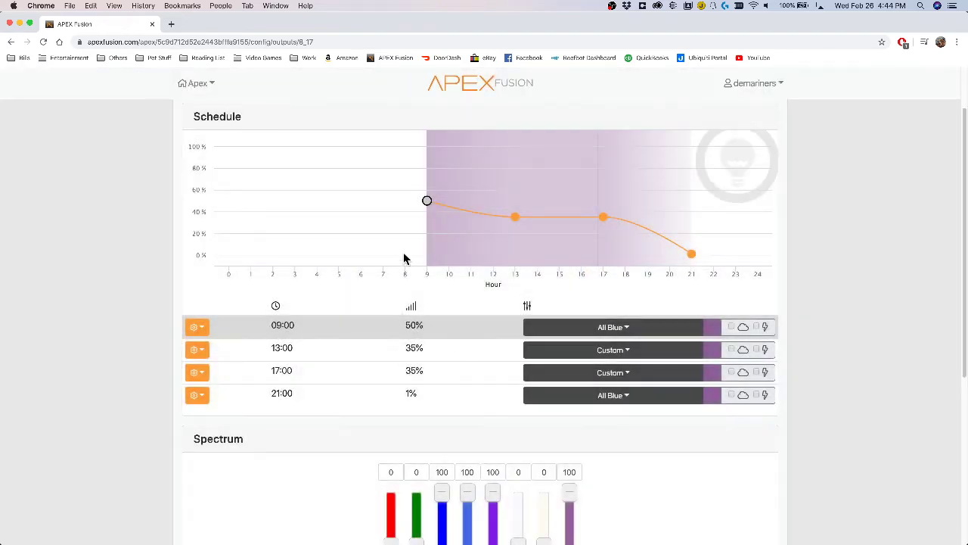
- Look over the spectrum presets and customize the 09:00 point's spectrum to R 41, G 83, B 47, RB 44 and UV 51
{"action": "left_click", "coordinate": [679, 333]}
{"action": "scroll", "coordinate": [594, 452], "scroll_direction": "down", "scroll_amount": 5}
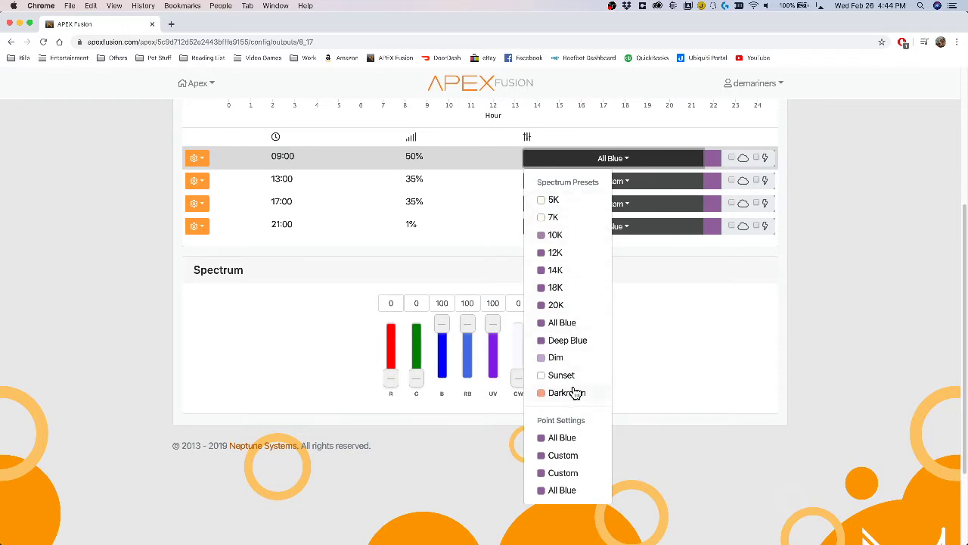
{"action": "left_click", "coordinate": [664, 273]}
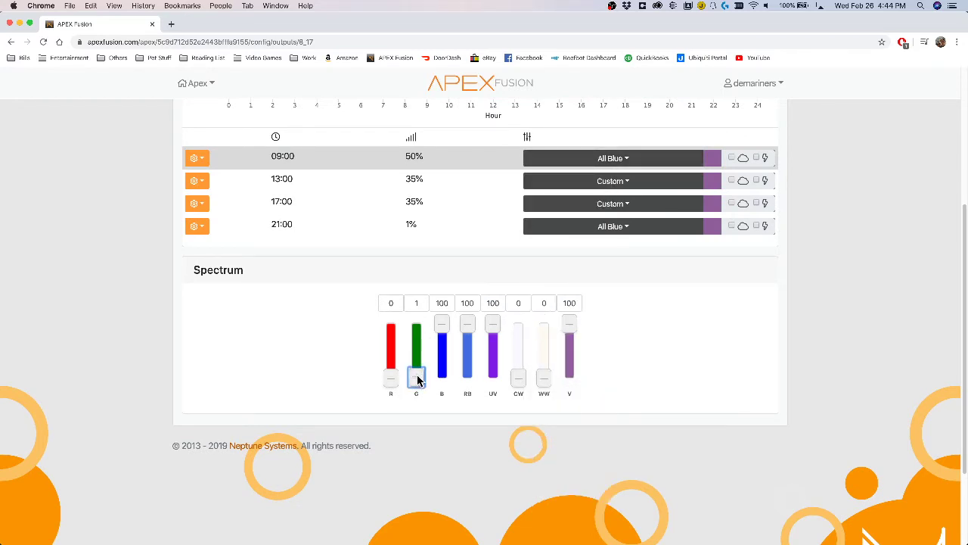
{"action": "left_click_drag", "start_coordinate": [416, 378], "coordinate": [466, 353]}
{"action": "left_click_drag", "start_coordinate": [493, 323], "coordinate": [492, 352]}
{"action": "left_click_drag", "start_coordinate": [391, 377], "coordinate": [391, 356]}
- Add a control point between 09:00 and 13:00, and enable the cloud effect for the 09:00 point
{"action": "scroll", "coordinate": [783, 310], "scroll_direction": "up", "scroll_amount": 3}
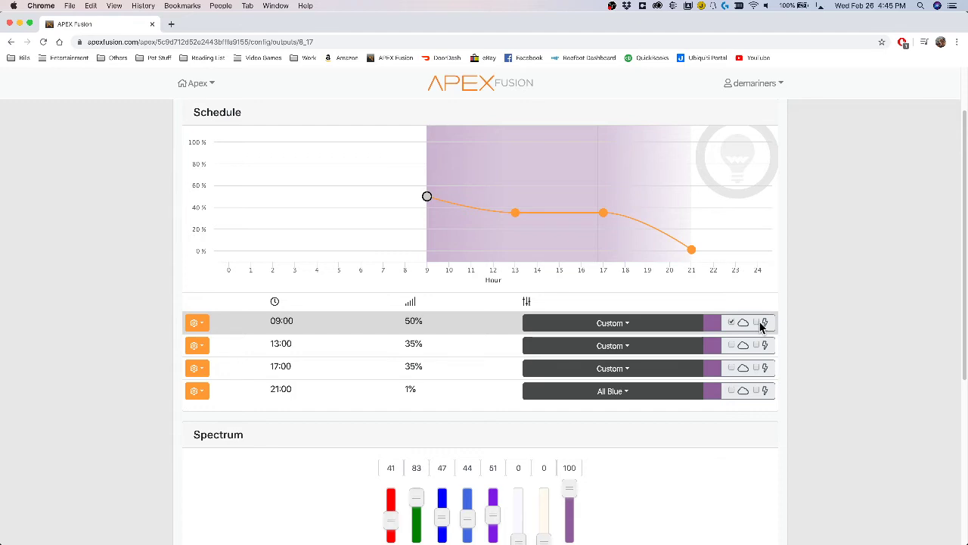
{"action": "left_click", "coordinate": [730, 323]}
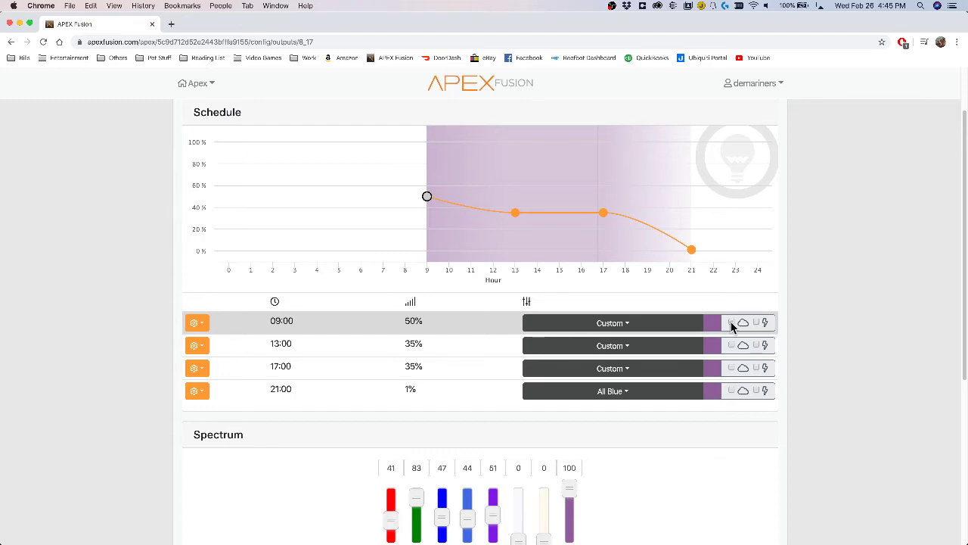
{"action": "left_click", "coordinate": [198, 325]}
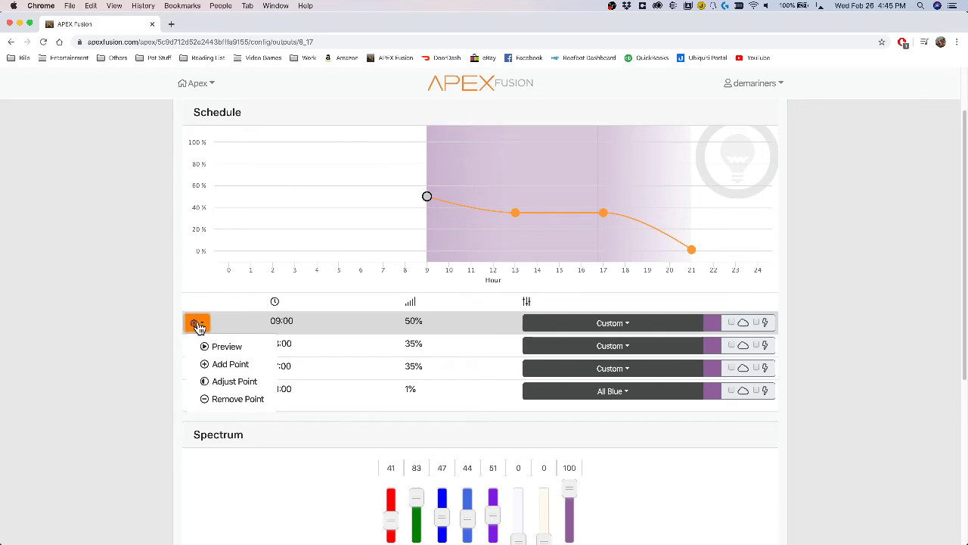
{"action": "left_click", "coordinate": [230, 366]}
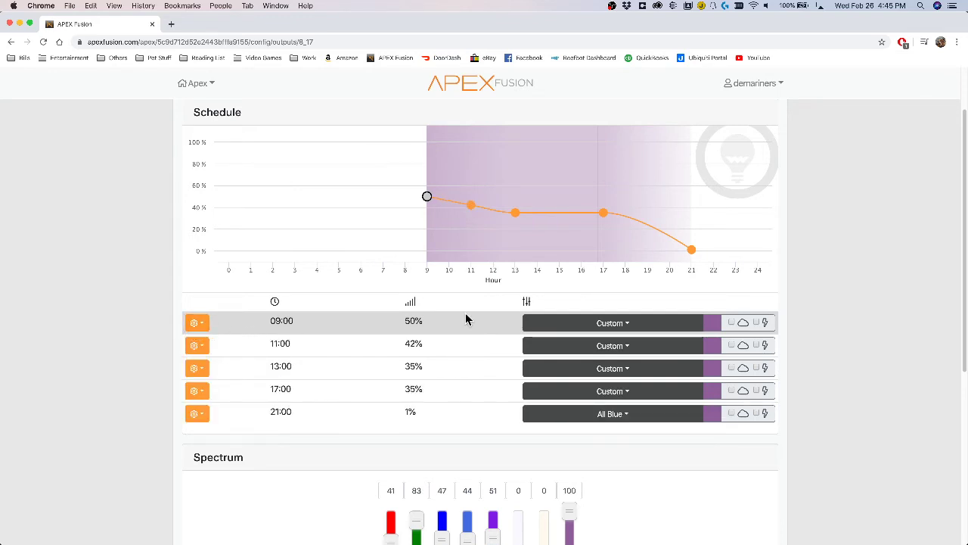
{"action": "left_click", "coordinate": [732, 323]}
{"action": "scroll", "coordinate": [229, 395], "scroll_direction": "up", "scroll_amount": 2}
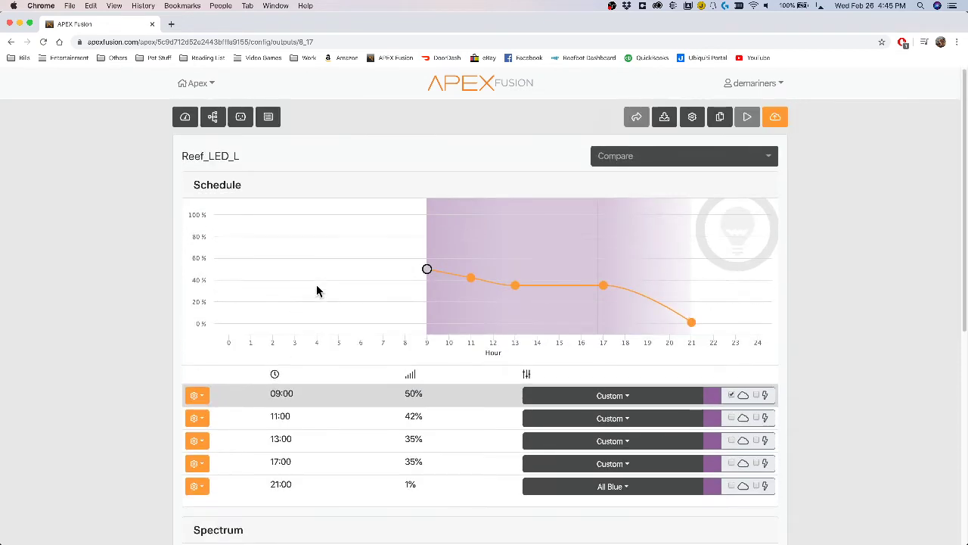
- Review the Reef_LED_L output's fallback options and advanced program statements, and cancel the configuration
{"action": "left_click", "coordinate": [691, 116]}
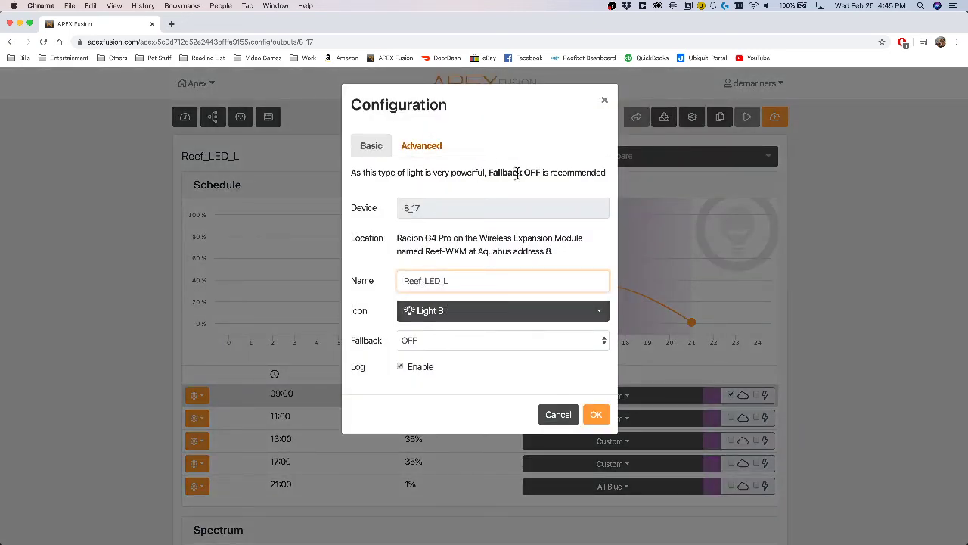
{"action": "left_click", "coordinate": [432, 340]}
{"action": "left_click", "coordinate": [433, 341]}
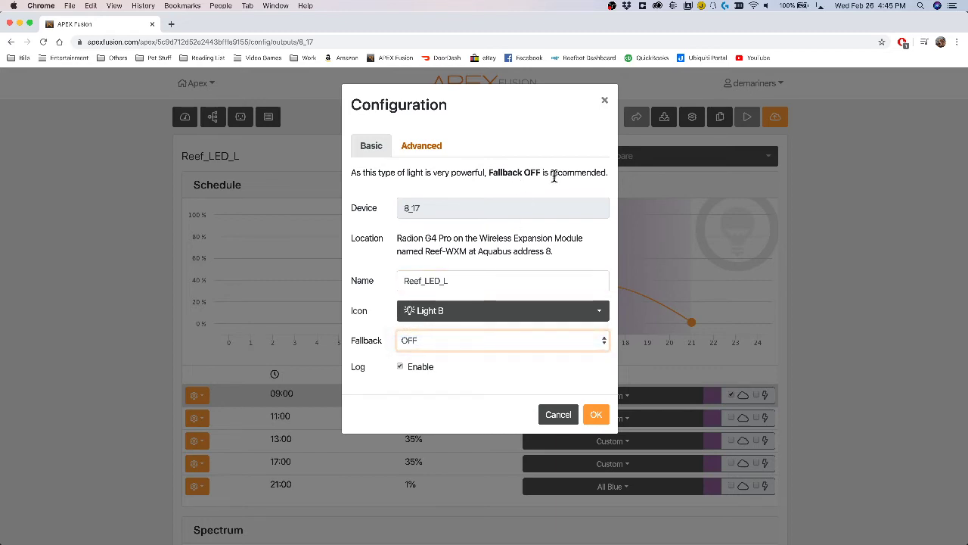
{"action": "left_click", "coordinate": [422, 147]}
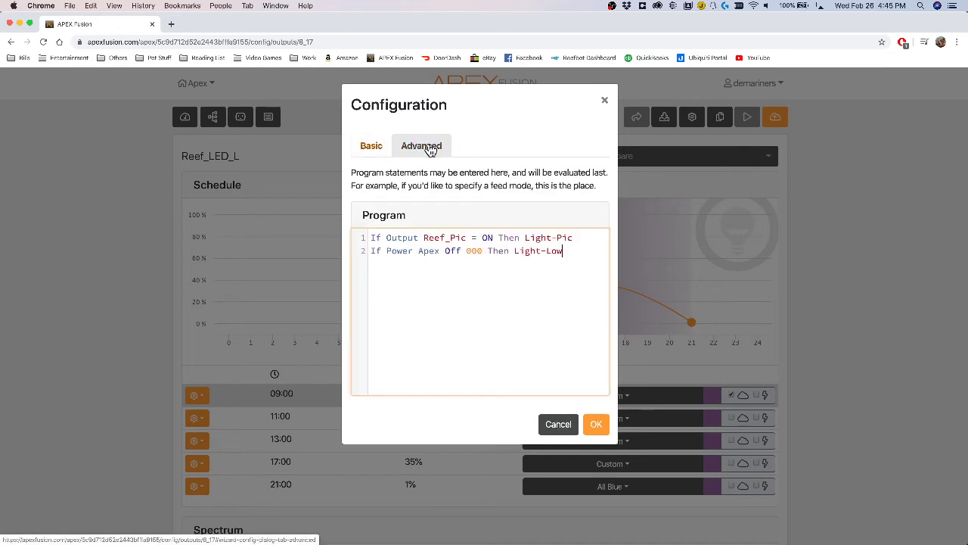
{"action": "left_click", "coordinate": [379, 150]}
{"action": "left_click", "coordinate": [564, 425]}
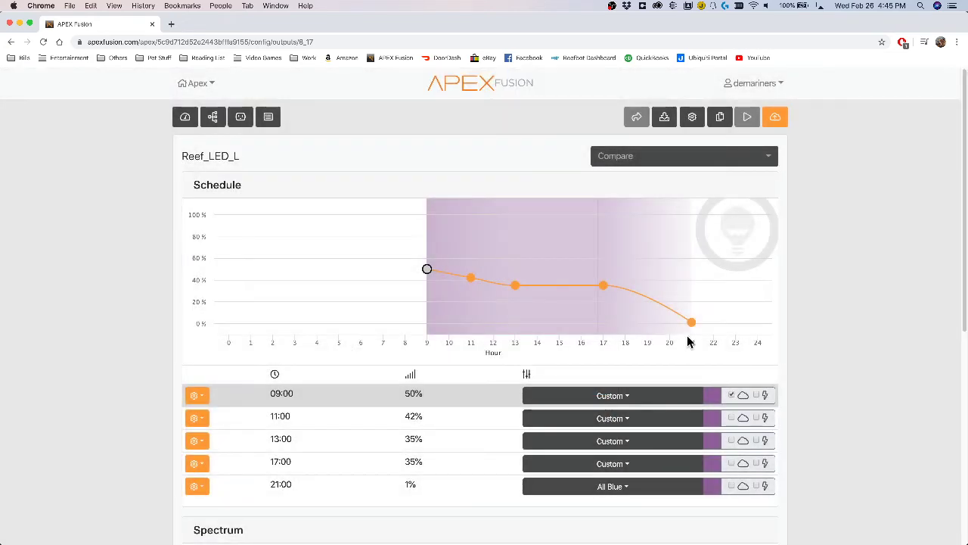
- Leave Reef_LED_L without saving, open the Fish_M-Light output and examine the power levels of its schedule points
{"action": "scroll", "coordinate": [620, 355], "scroll_direction": "down", "scroll_amount": 2}
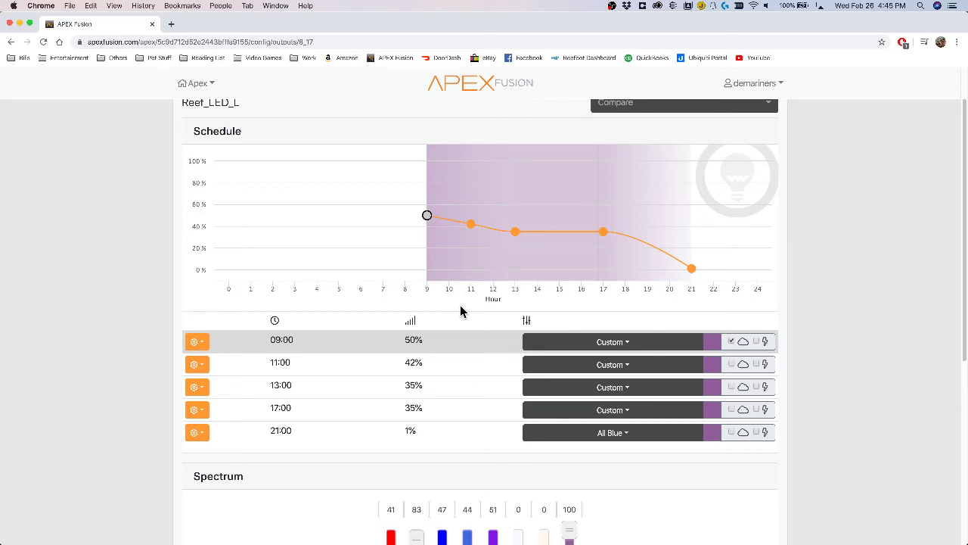
{"action": "scroll", "coordinate": [460, 311], "scroll_direction": "up", "scroll_amount": 2}
{"action": "left_click", "coordinate": [185, 118]}
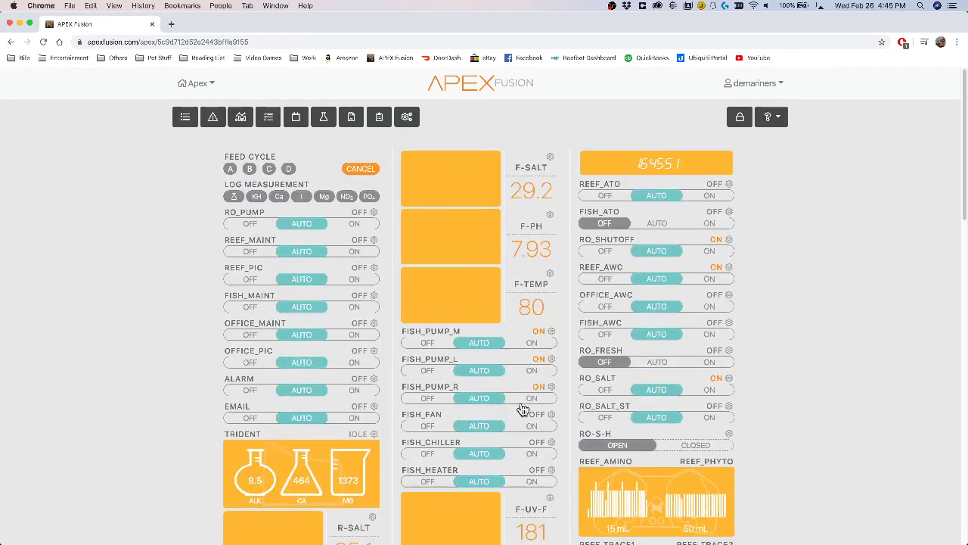
{"action": "scroll", "coordinate": [521, 409], "scroll_direction": "down", "scroll_amount": 5}
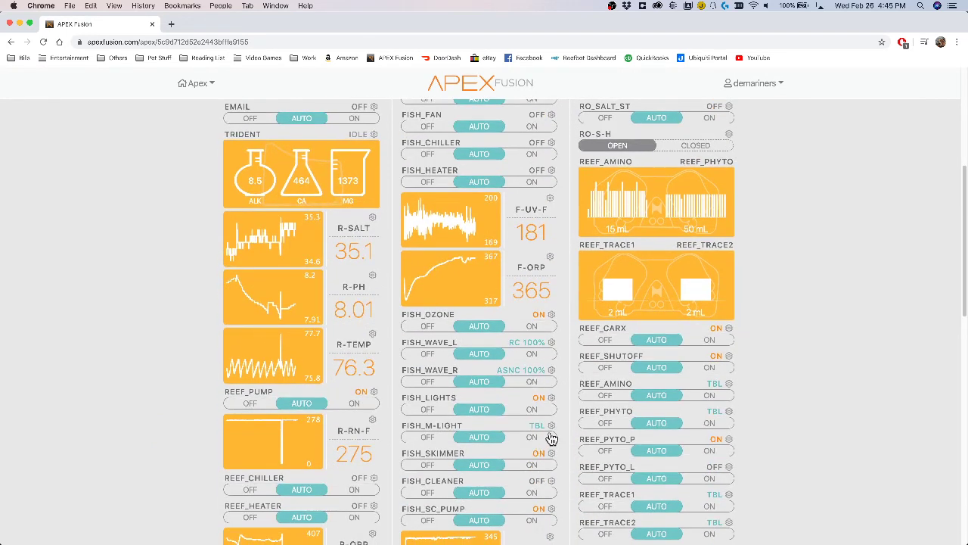
{"action": "left_click", "coordinate": [552, 434]}
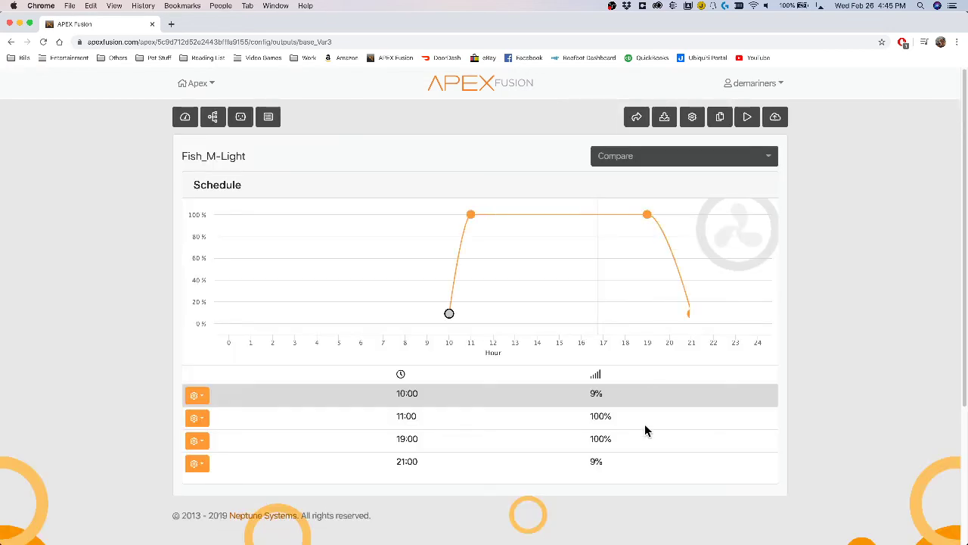
{"action": "scroll", "coordinate": [597, 450], "scroll_direction": "down", "scroll_amount": 1}
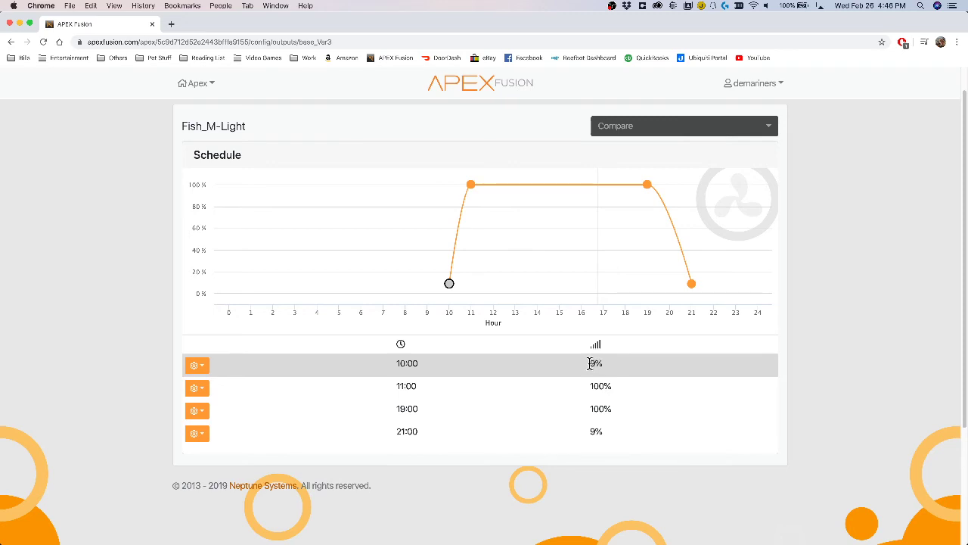
{"action": "left_click_drag", "start_coordinate": [589, 364], "coordinate": [603, 365]}
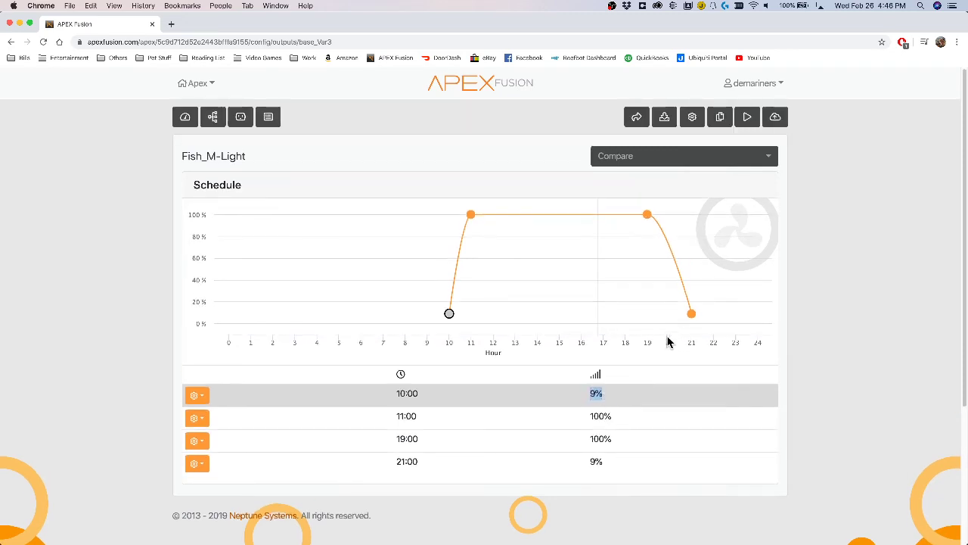
{"action": "left_click", "coordinate": [587, 418]}
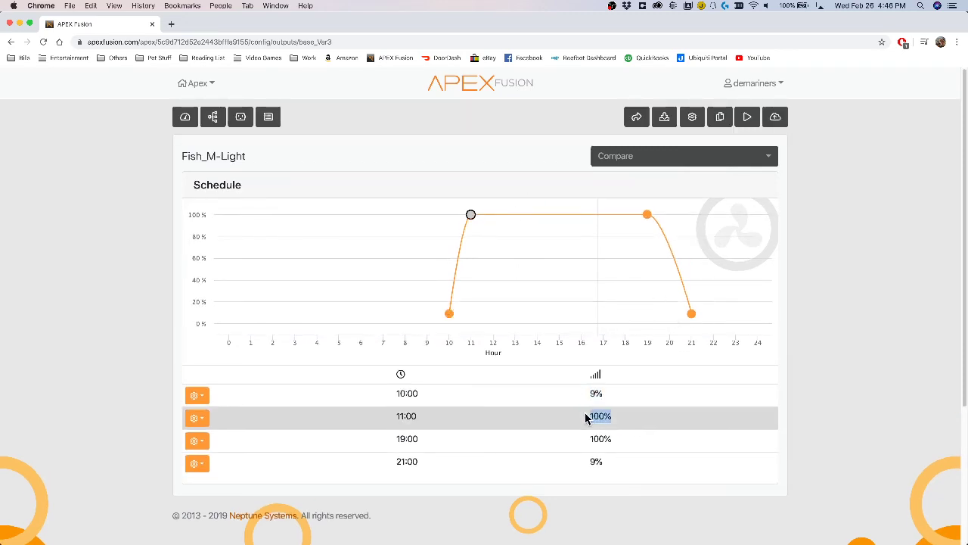
{"action": "left_click", "coordinate": [596, 416]}
- Return to the dashboard, open the Reef_Wave_LF pump's configuration and view the point options for its 07:55 schedule entry
{"action": "left_click", "coordinate": [185, 118]}
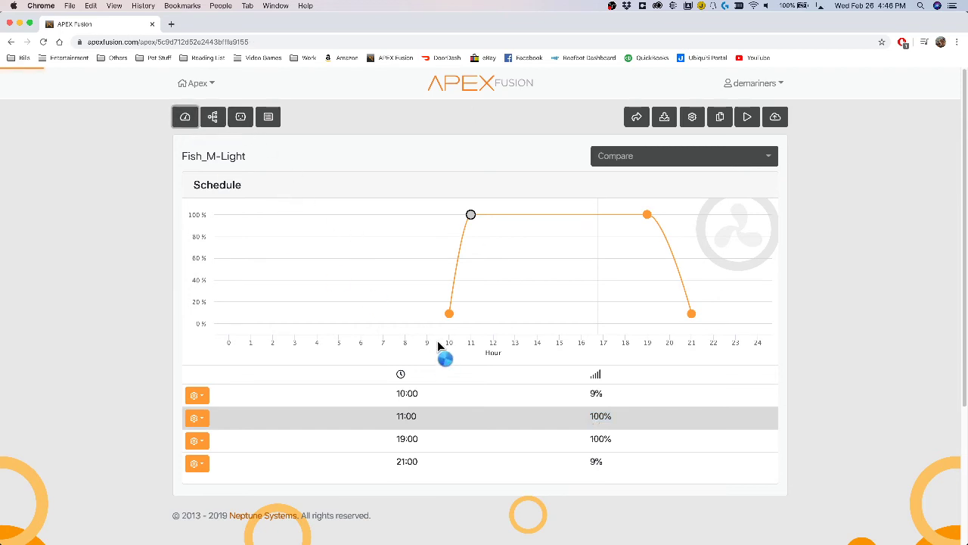
{"action": "scroll", "coordinate": [381, 308], "scroll_direction": "down", "scroll_amount": 5}
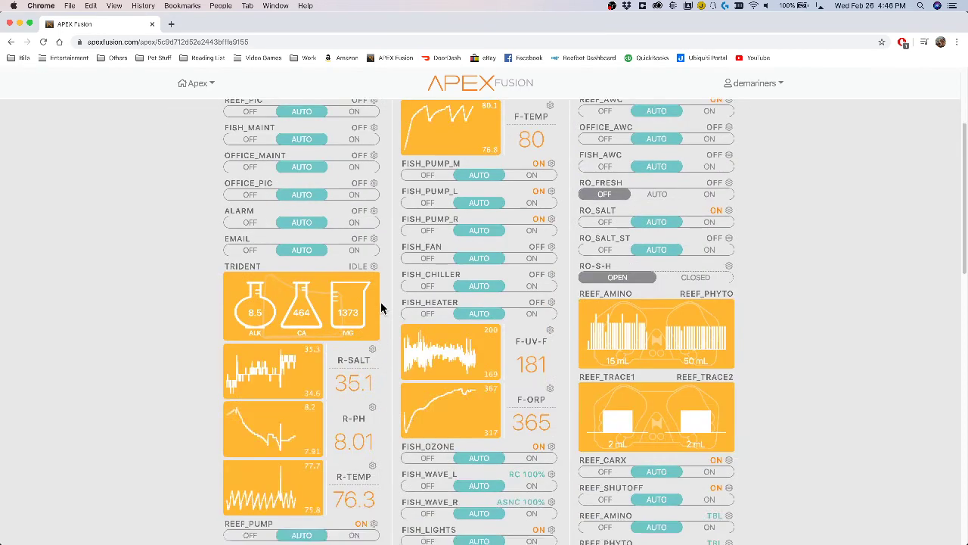
{"action": "scroll", "coordinate": [381, 308], "scroll_direction": "down", "scroll_amount": 12}
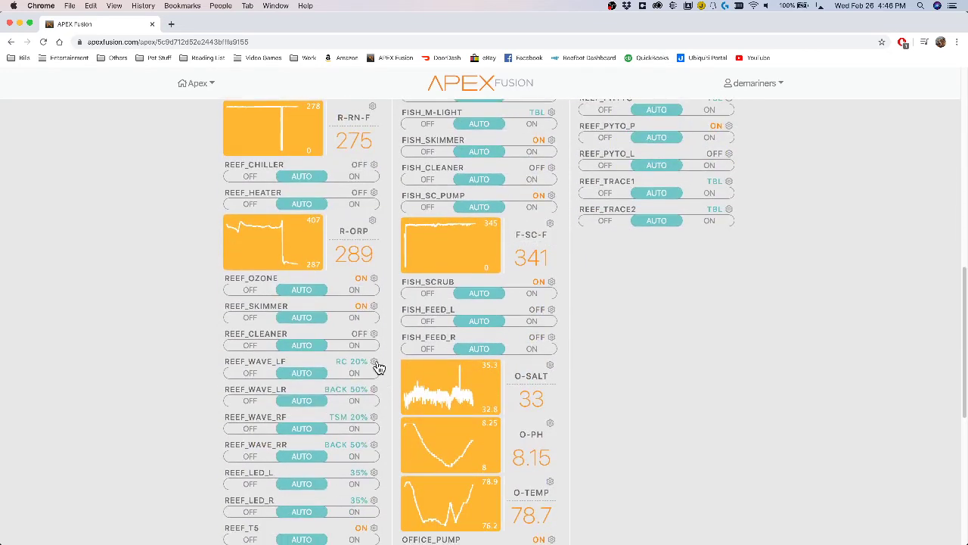
{"action": "left_click", "coordinate": [376, 364]}
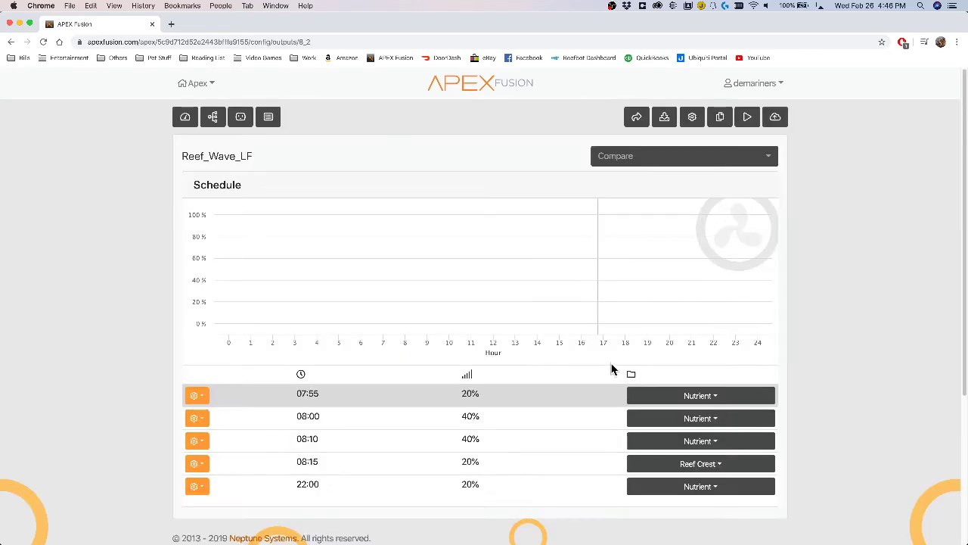
{"action": "scroll", "coordinate": [518, 416], "scroll_direction": "down", "scroll_amount": 2}
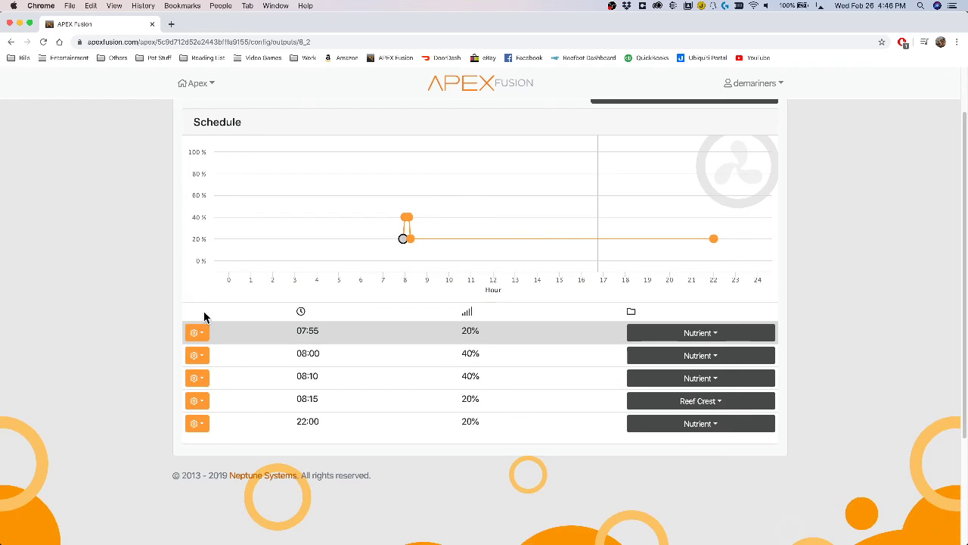
{"action": "left_click", "coordinate": [198, 334]}
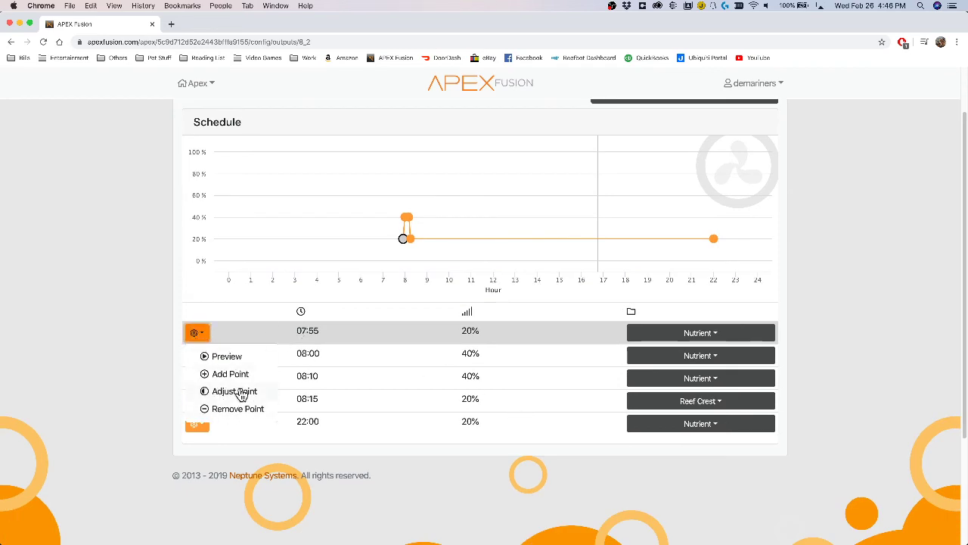
- Look over the available flow modes for Reef_Wave_LF's 07:55 point without changing the selected mode
{"action": "left_click", "coordinate": [719, 334]}
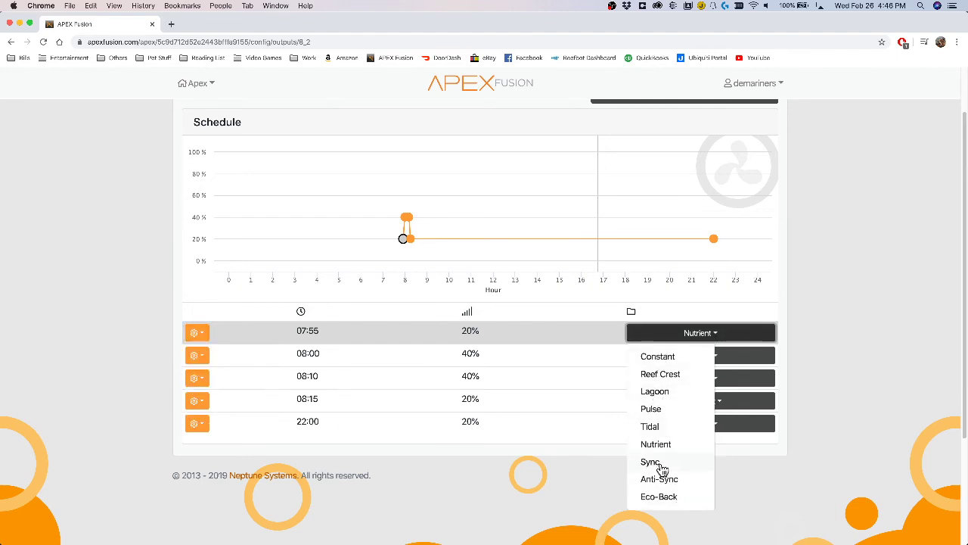
{"action": "left_click", "coordinate": [811, 415]}
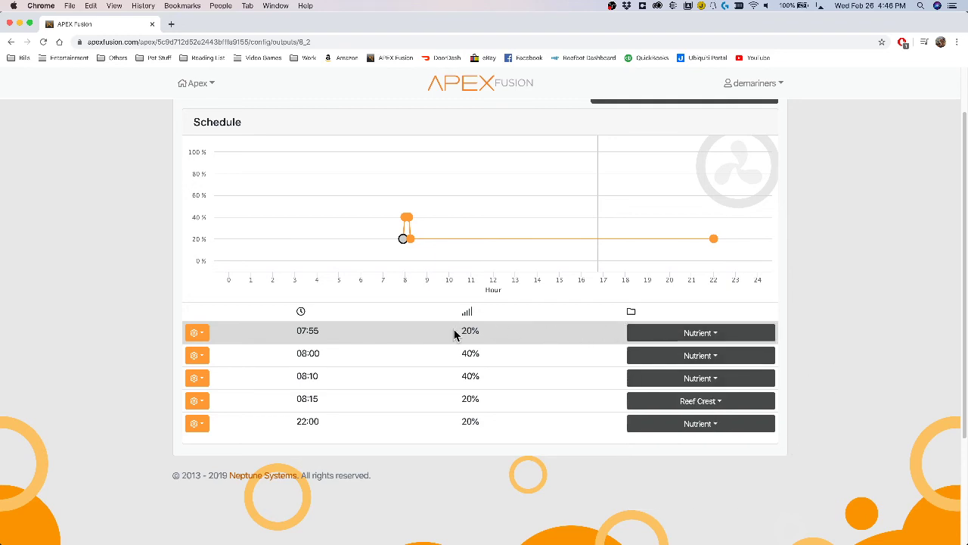
{"action": "left_click", "coordinate": [714, 333]}
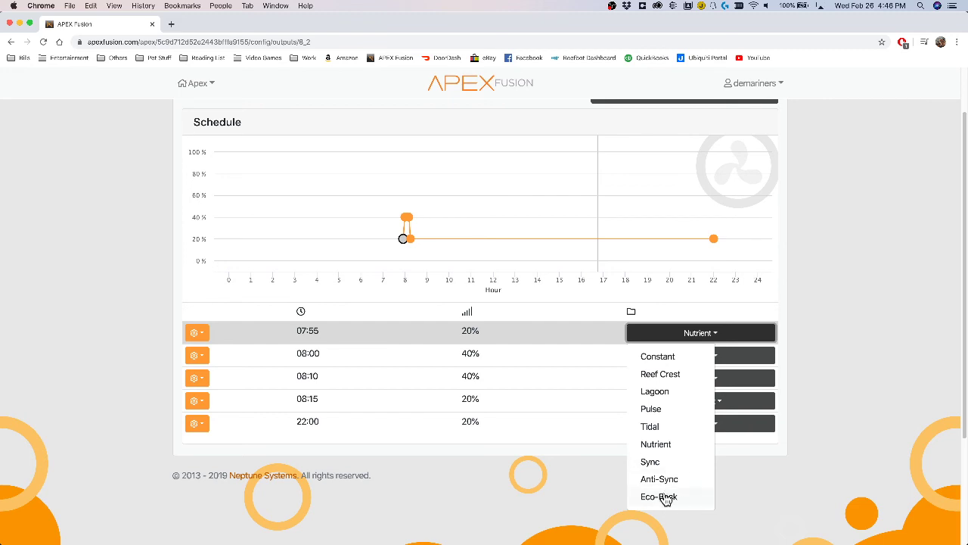
{"action": "left_click", "coordinate": [839, 411]}
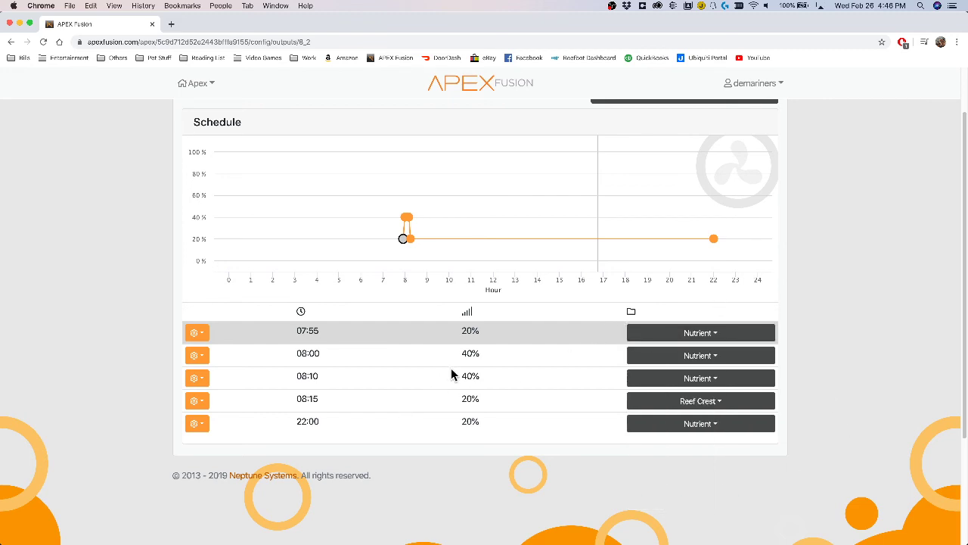
{"action": "scroll", "coordinate": [463, 411], "scroll_direction": "up", "scroll_amount": 2}
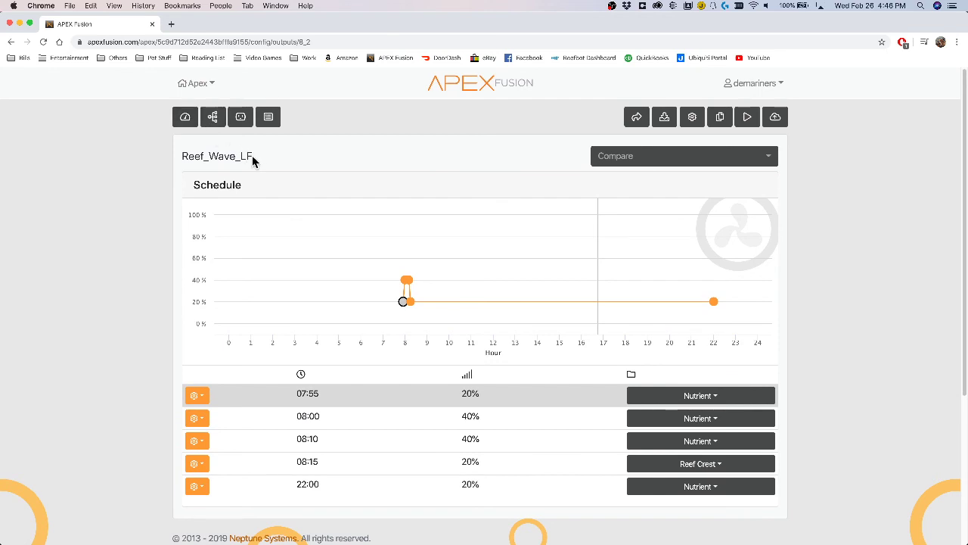
{"action": "left_click_drag", "start_coordinate": [253, 156], "coordinate": [235, 156]}
- Return to the dashboard and open the Reef_Wave_RF pump's configuration to view its schedule points
{"action": "left_click", "coordinate": [185, 117]}
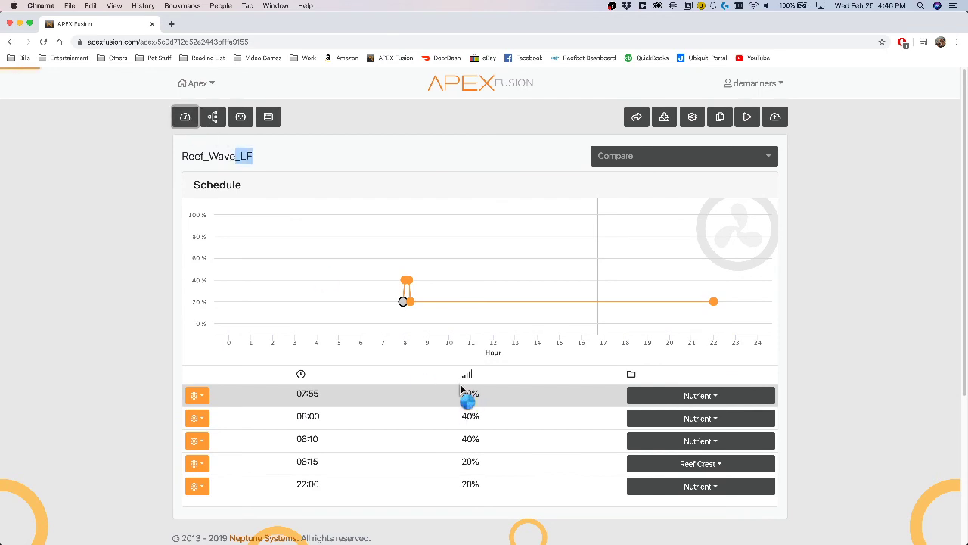
{"action": "scroll", "coordinate": [367, 399], "scroll_direction": "down", "scroll_amount": 10}
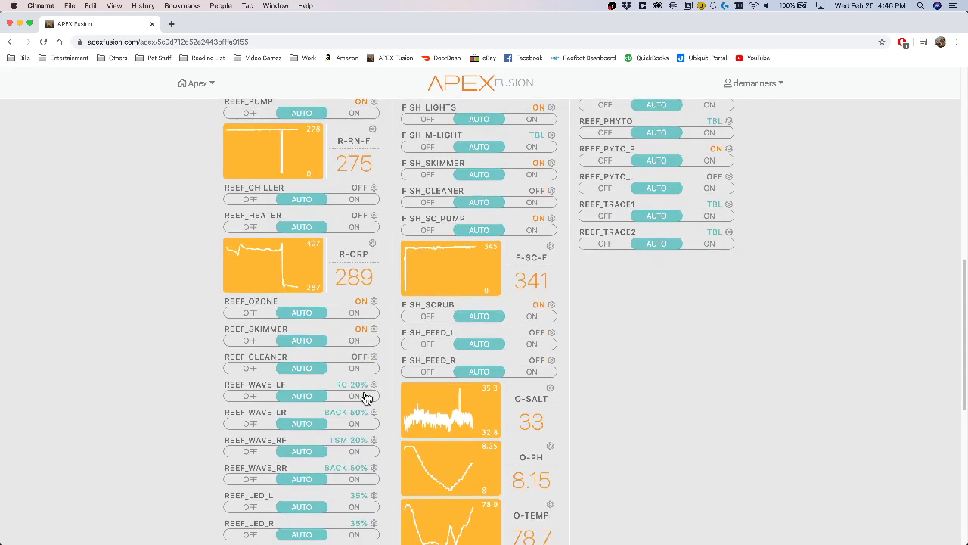
{"action": "left_click", "coordinate": [374, 414]}
{"action": "scroll", "coordinate": [802, 385], "scroll_direction": "down", "scroll_amount": 3}
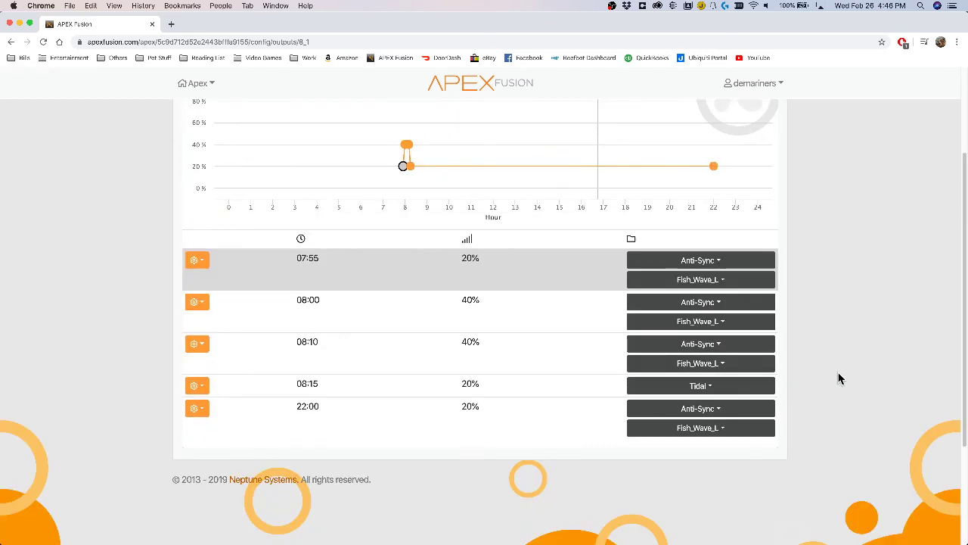
- Examine the pumps that Reef_Wave_RF's 07:55 Anti-Sync point can follow, keeping the current choice, and review the remaining schedule
{"action": "left_click", "coordinate": [718, 262]}
{"action": "left_click", "coordinate": [730, 265]}
{"action": "left_click", "coordinate": [724, 282]}
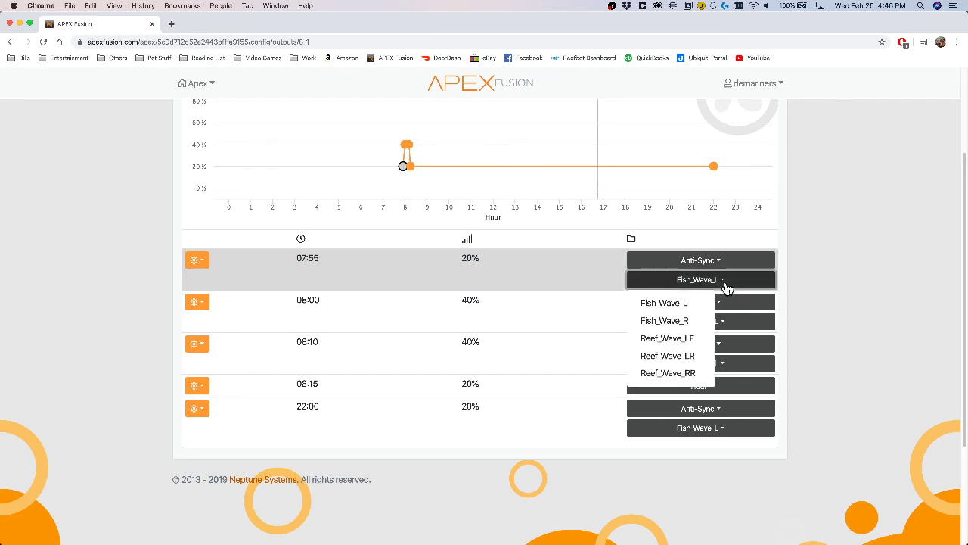
{"action": "left_click", "coordinate": [839, 323]}
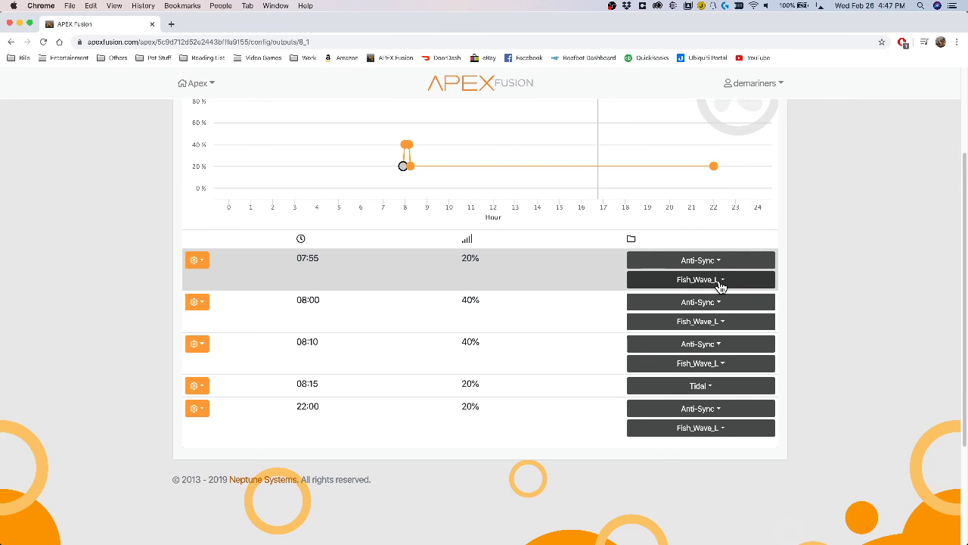
{"action": "scroll", "coordinate": [681, 310], "scroll_direction": "up", "scroll_amount": 1}
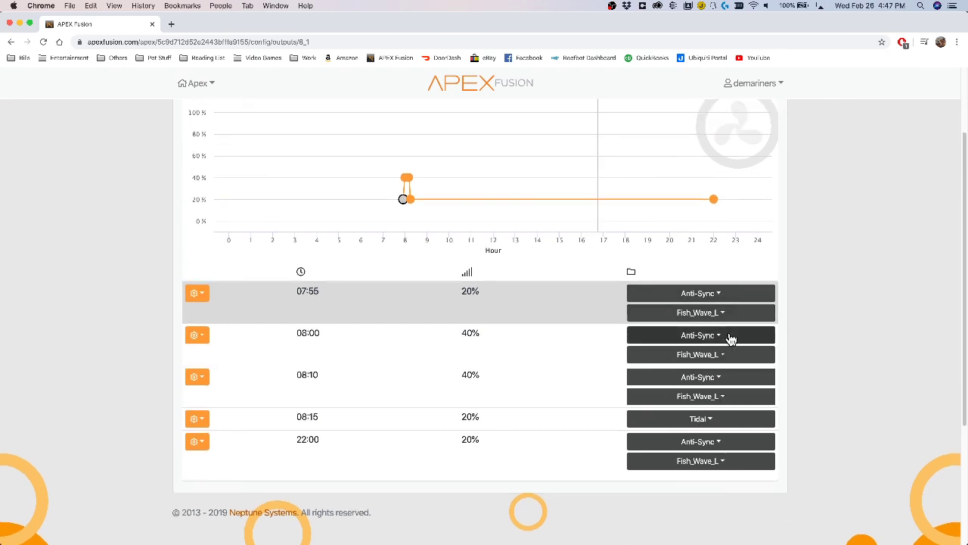
{"action": "scroll", "coordinate": [757, 363], "scroll_direction": "down", "scroll_amount": 1}
{"action": "scroll", "coordinate": [765, 369], "scroll_direction": "up", "scroll_amount": 4}
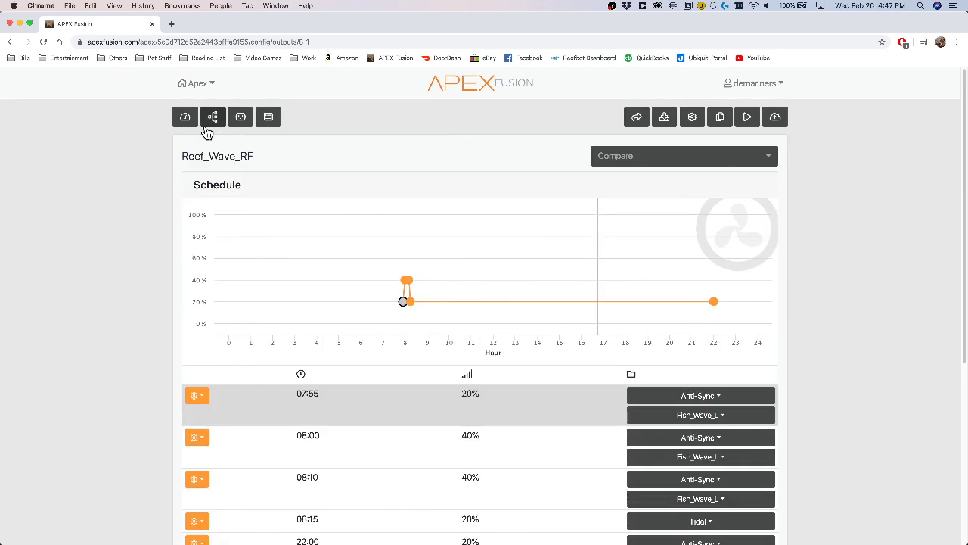